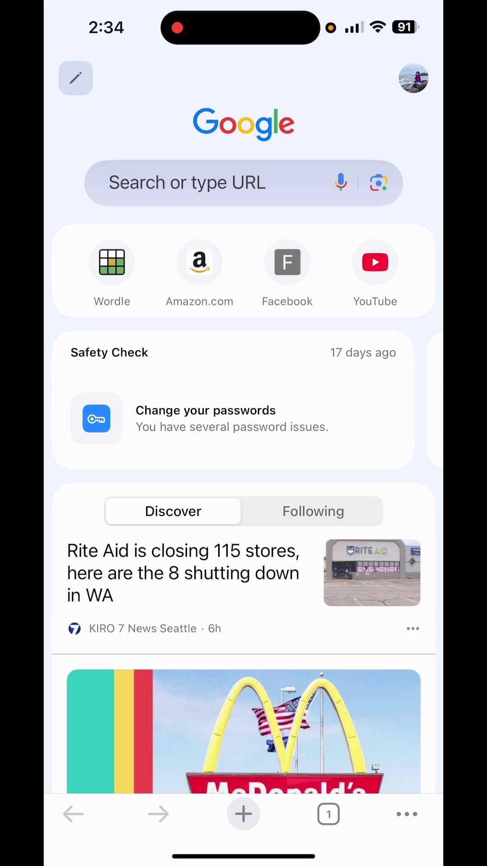
# - Load studio.youtube.com in Chrome after correcting the mistyped address
pyautogui.click(202, 182)
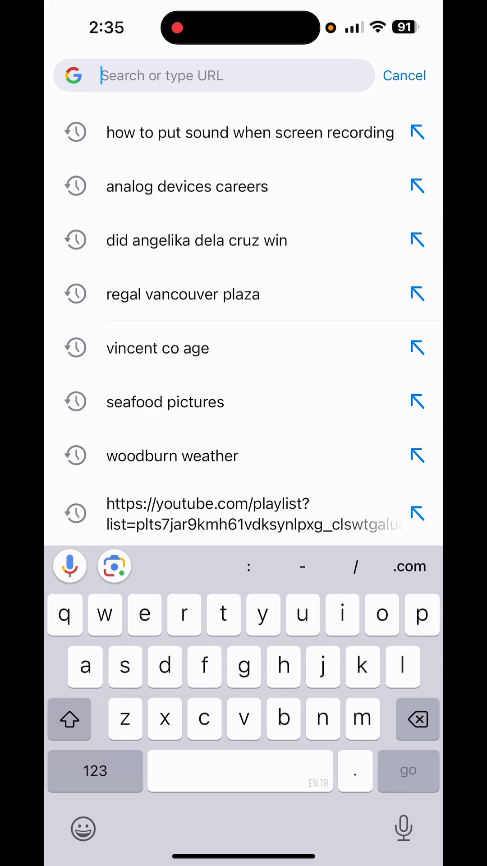
pyautogui.write('studio')
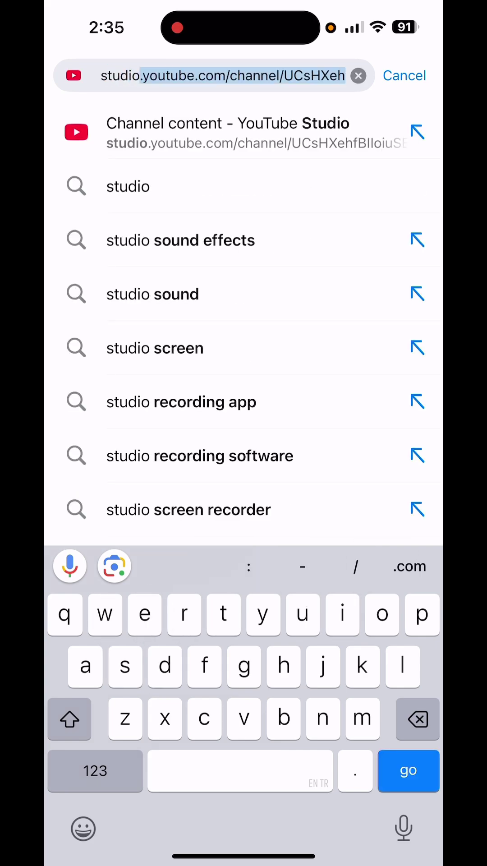
pyautogui.write('.yourt')
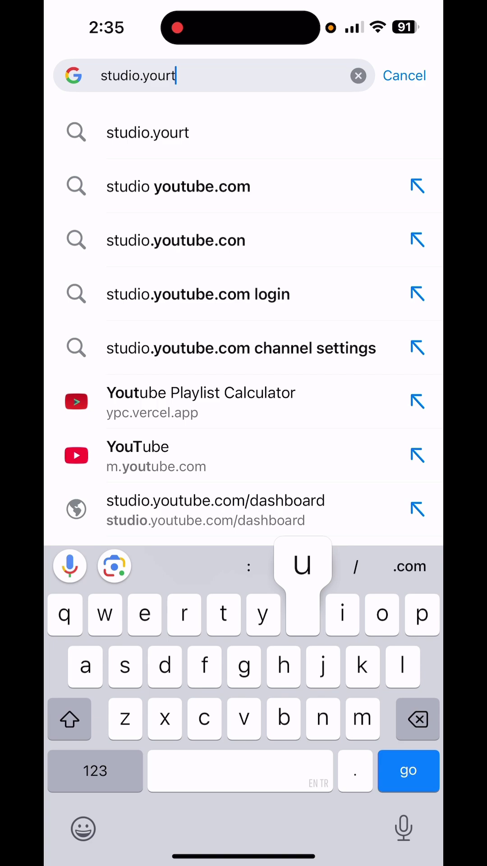
pyautogui.write('u e')
pyautogui.press('BackSpace')
pyautogui.press('BackSpace')
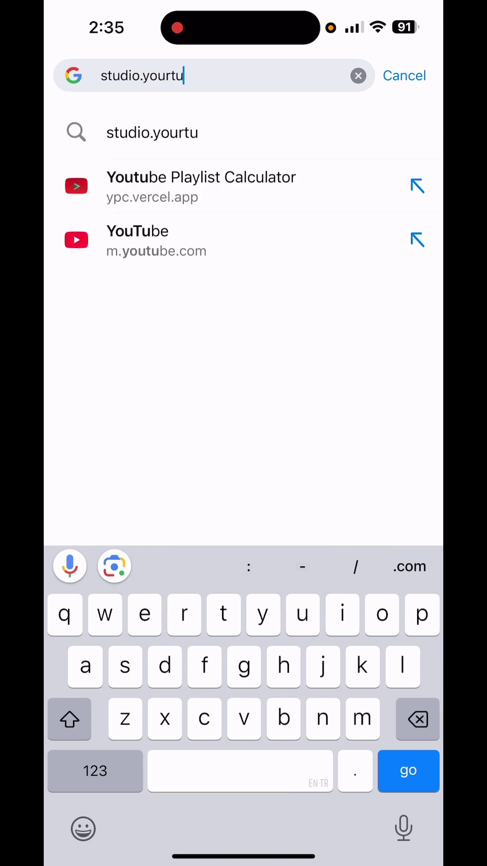
pyautogui.press('BackSpace')
pyautogui.press('BackSpace')
pyautogui.press('BackSpace')
pyautogui.write('tu')
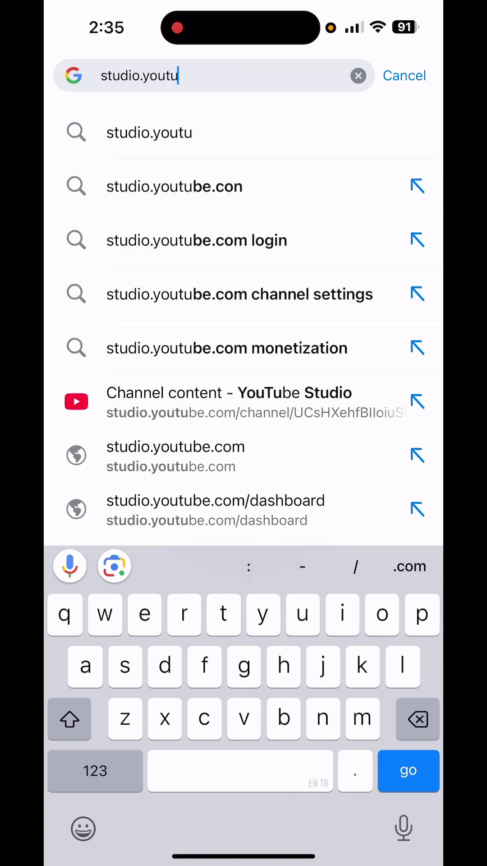
pyautogui.write('be.com')
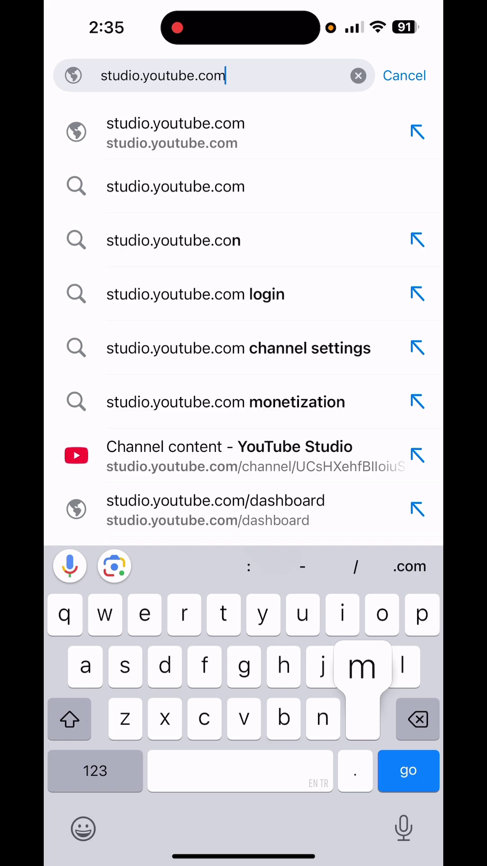
pyautogui.press('Return')
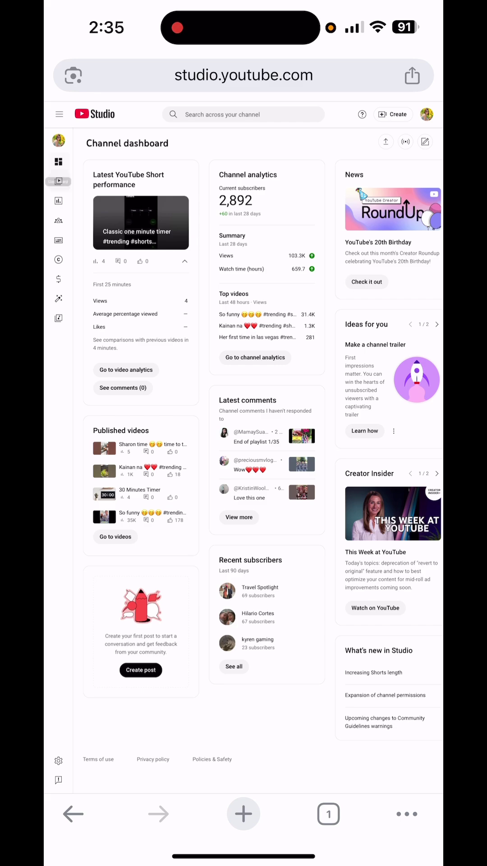
# - Browse the Content, Community and Analytics pages, then open the Subtitles list
pyautogui.click(58, 181)
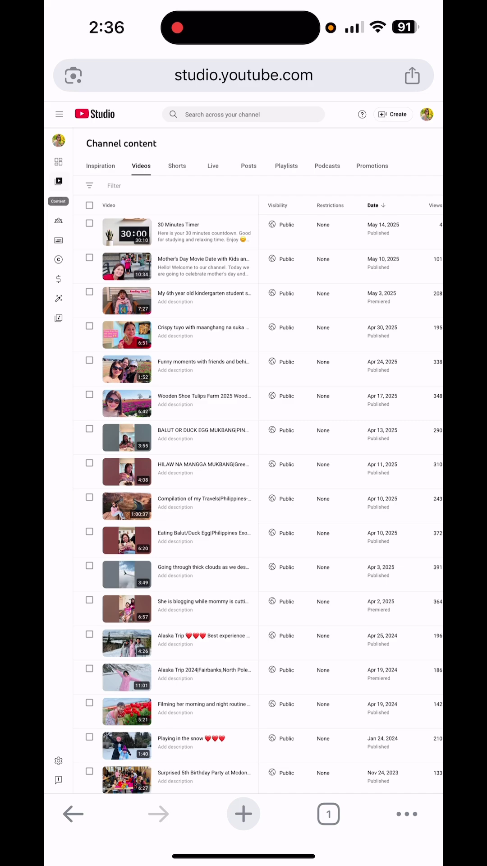
pyautogui.click(58, 221)
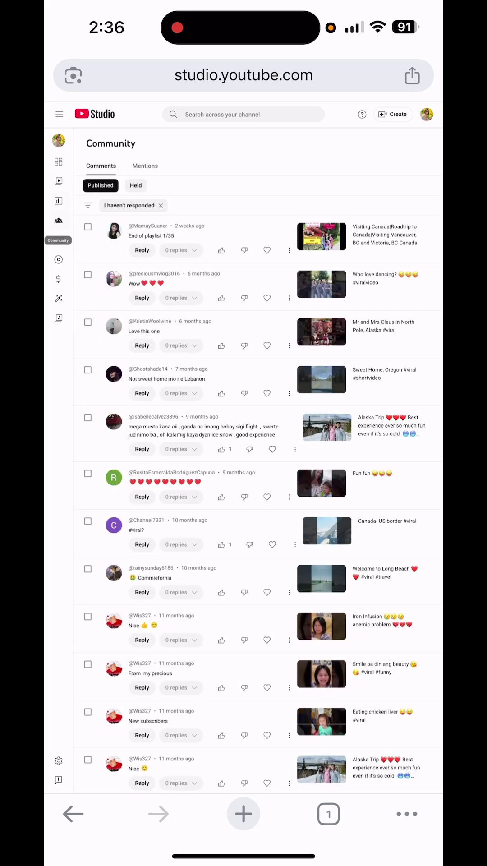
pyautogui.click(59, 201)
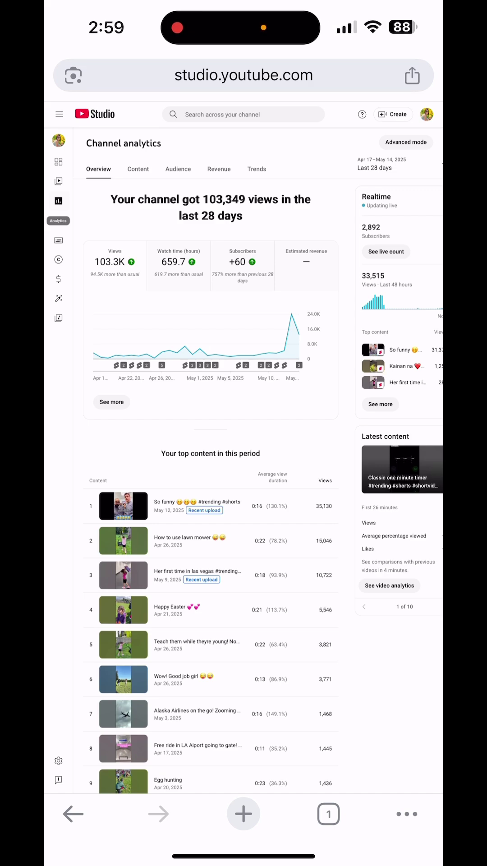
pyautogui.click(58, 220)
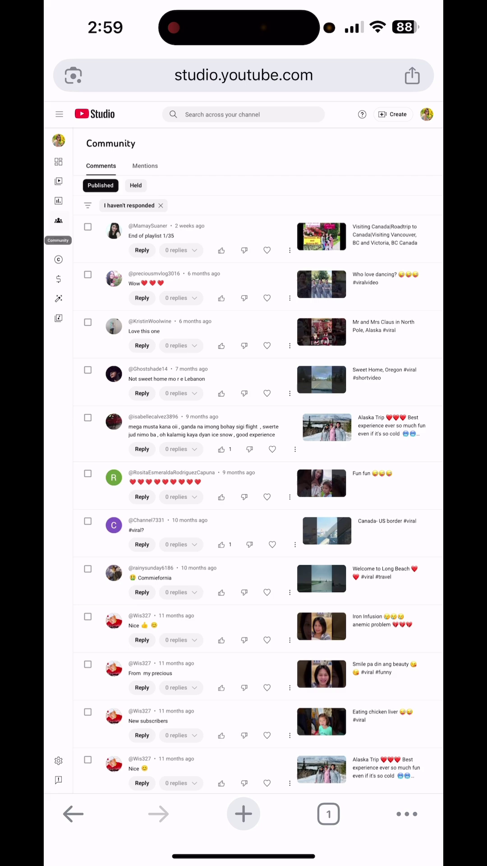
pyautogui.click(58, 240)
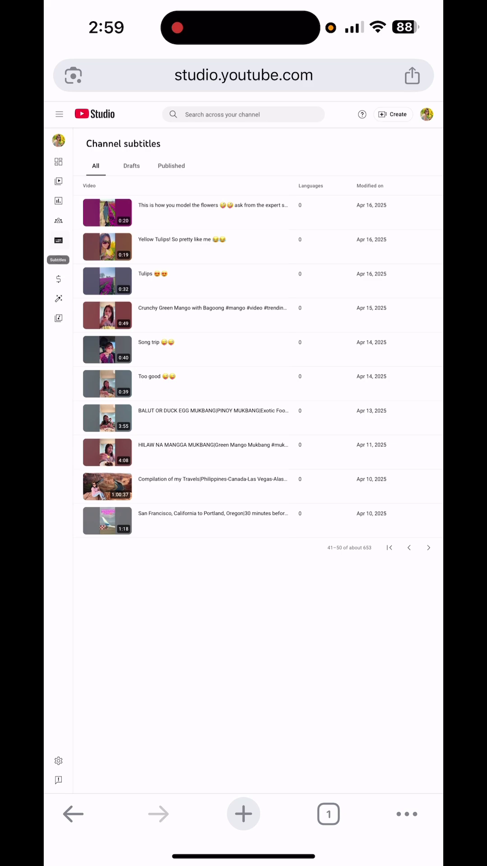
# - Set Filipino as the language of the HILAW NA MANGGA MUKBANG video
pyautogui.click(213, 445)
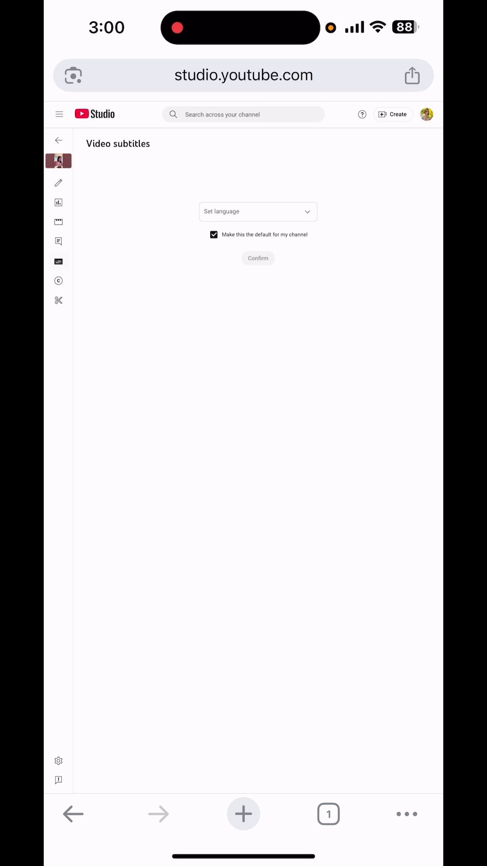
pyautogui.click(258, 212)
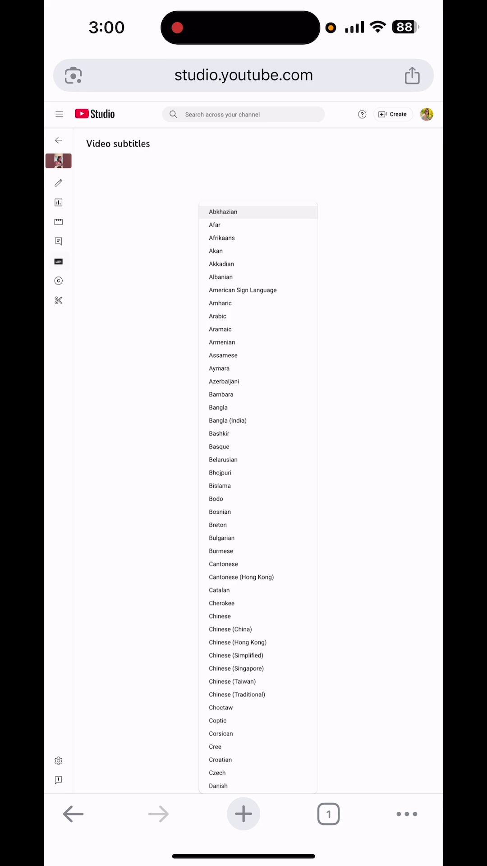
pyautogui.scroll(-5, 258, 498)
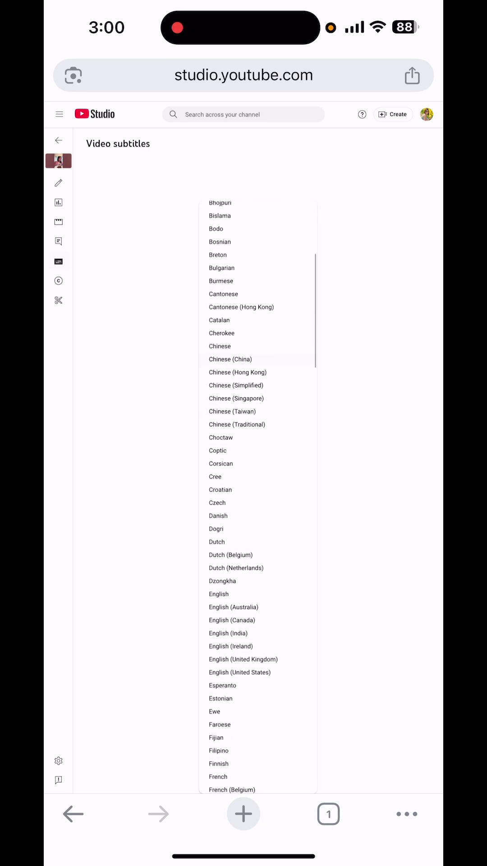
pyautogui.scroll(-3, 258, 498)
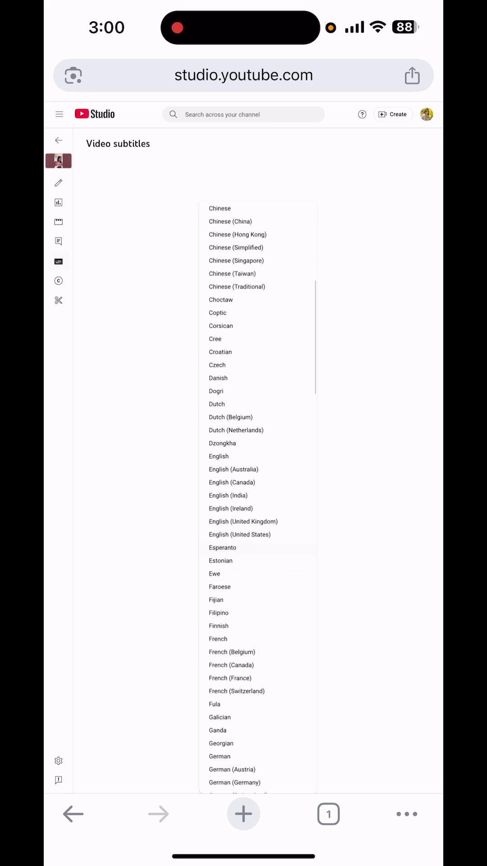
pyautogui.click(219, 613)
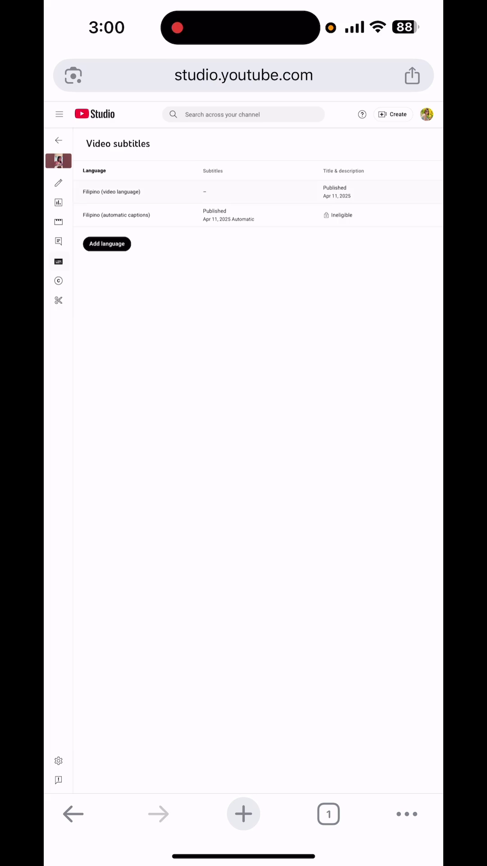
# - Review the Filipino subtitles and the automatic Filipino captions in the editor
pyautogui.click(211, 192)
pyautogui.click(212, 191)
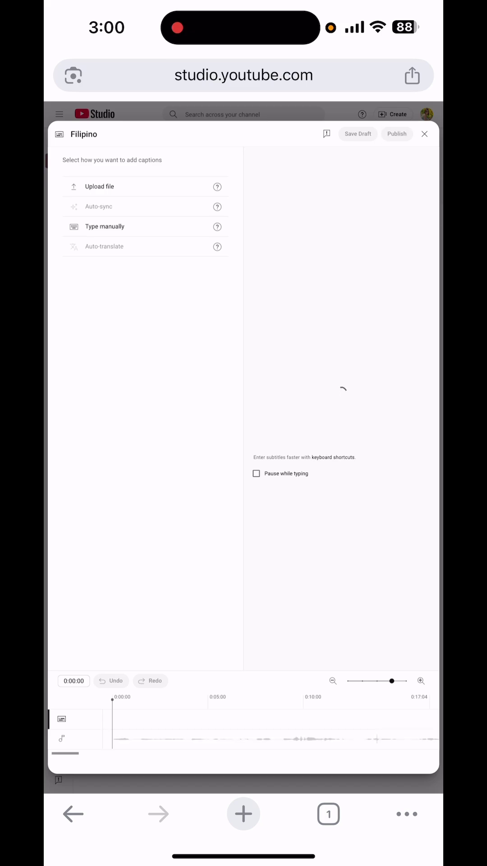
pyautogui.click(423, 133)
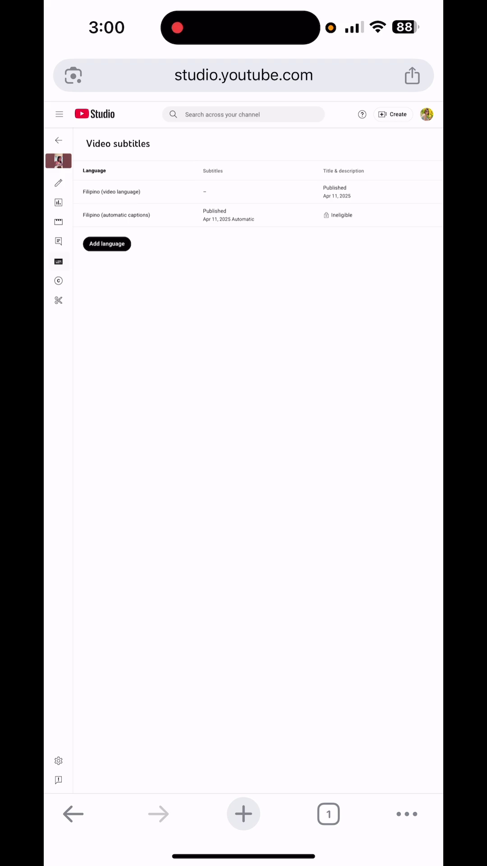
pyautogui.click(212, 215)
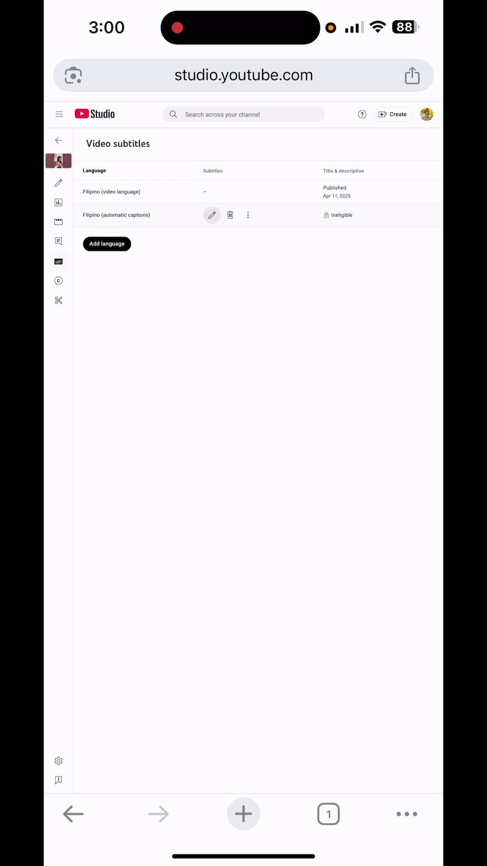
pyautogui.click(212, 214)
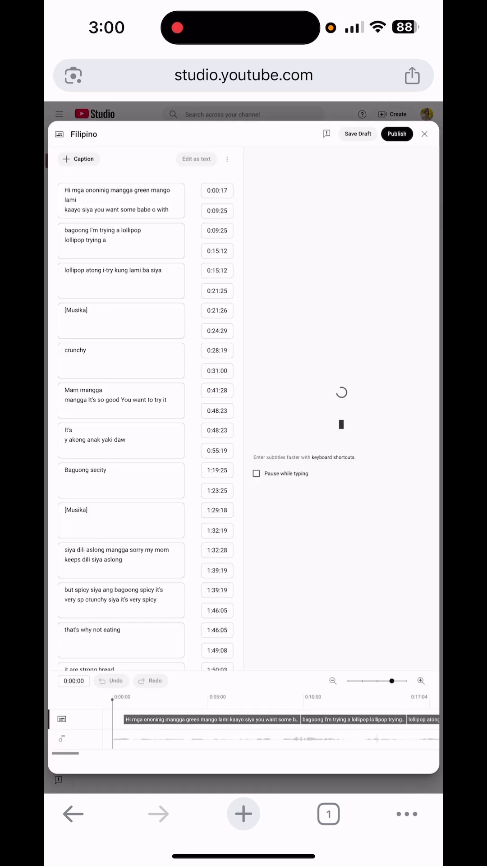
pyautogui.scroll(-10, 121, 447)
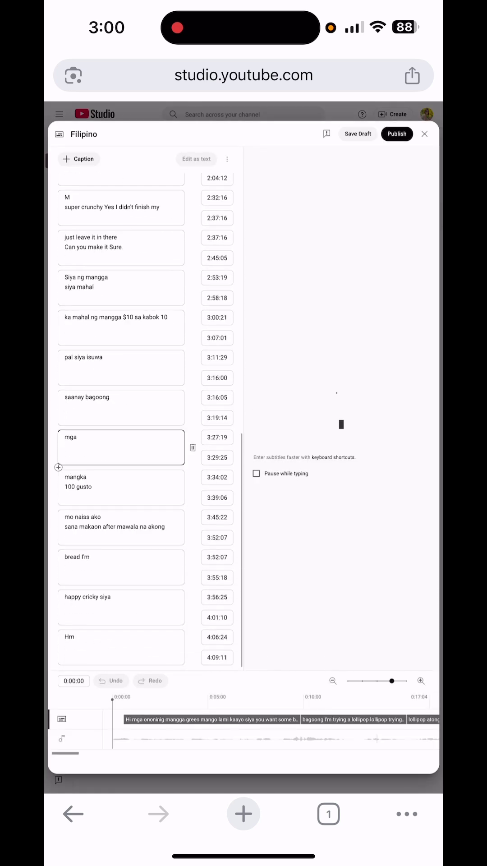
pyautogui.scroll(15, 146, 420)
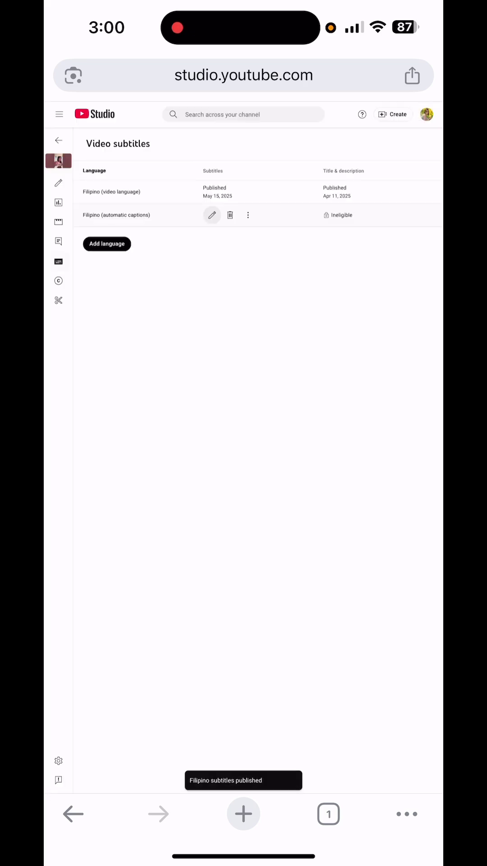
# - Reopen the Filipino subtitle editor, publish it, and bring up the add-language list
pyautogui.click(216, 192)
pyautogui.click(212, 191)
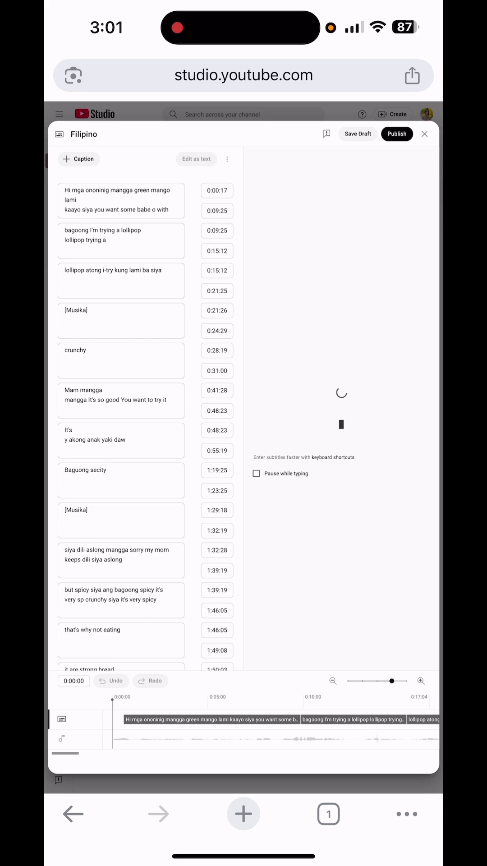
pyautogui.click(396, 133)
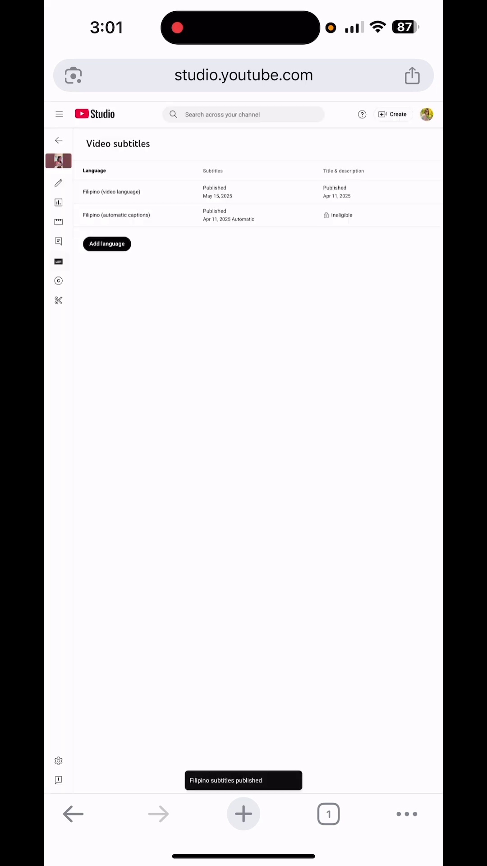
pyautogui.click(107, 244)
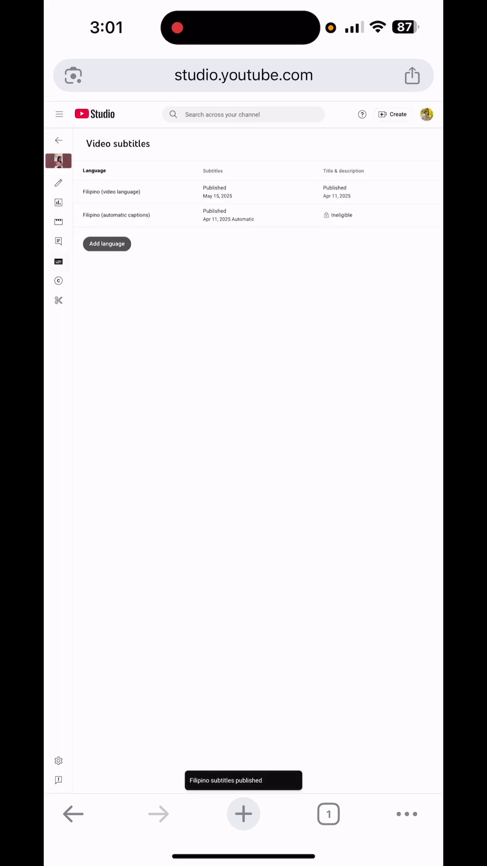
pyautogui.scroll(-3, 213, 447)
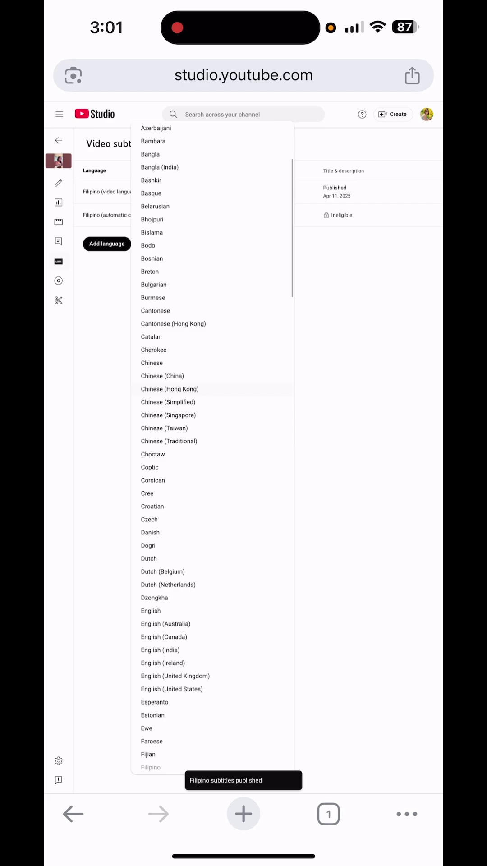
pyautogui.scroll(-3, 212, 447)
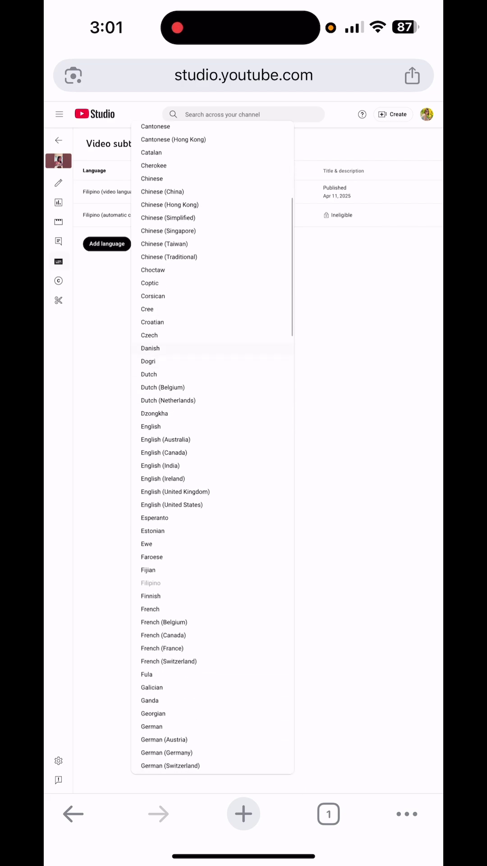
pyautogui.scroll(-1, 213, 446)
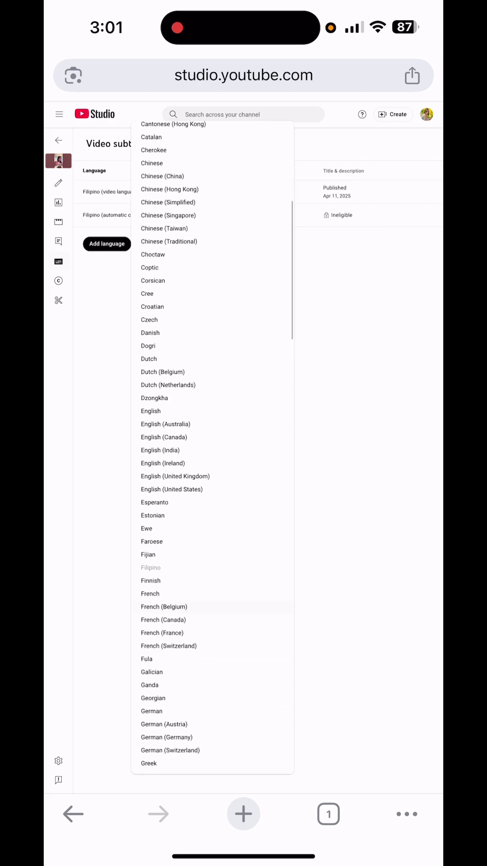
pyautogui.scroll(-3, 212, 445)
# - Add French as a subtitle language and open its subtitle editor
pyautogui.click(151, 514)
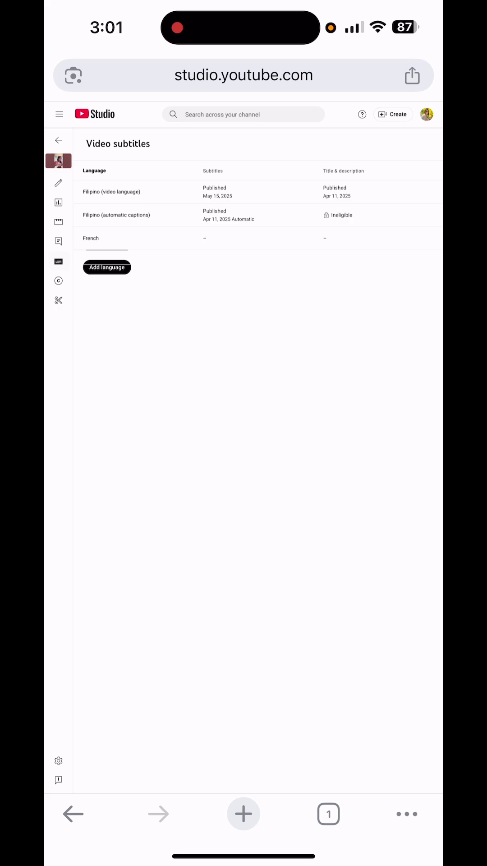
pyautogui.click(212, 238)
pyautogui.click(212, 238)
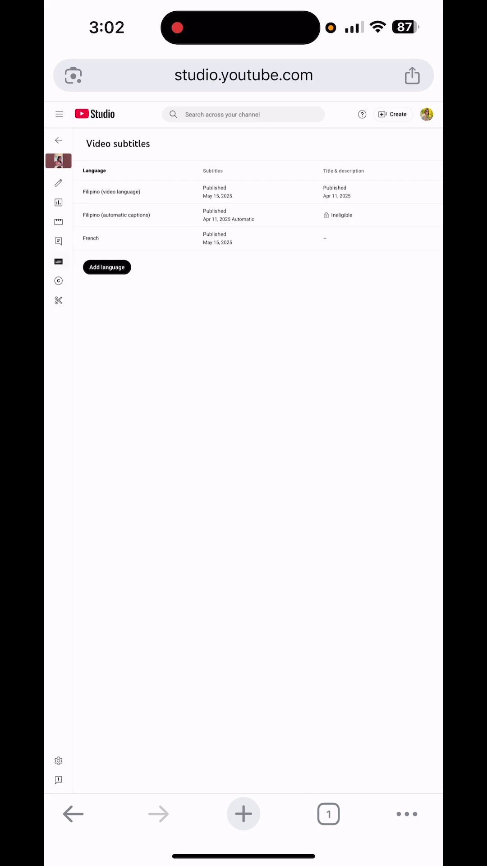
# - Add Korean as a language and publish its subtitles from the editor
pyautogui.click(107, 268)
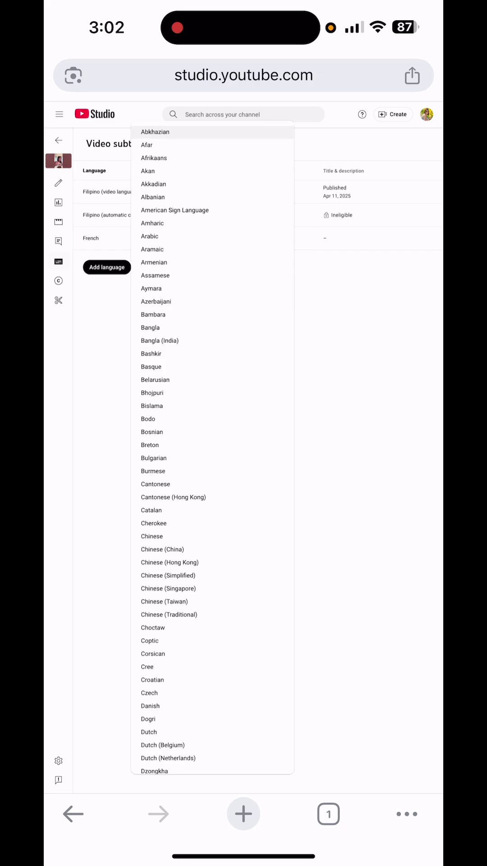
pyautogui.scroll(-2, 212, 447)
pyautogui.scroll(-2, 213, 446)
pyautogui.scroll(-2, 213, 447)
pyautogui.scroll(-2, 213, 446)
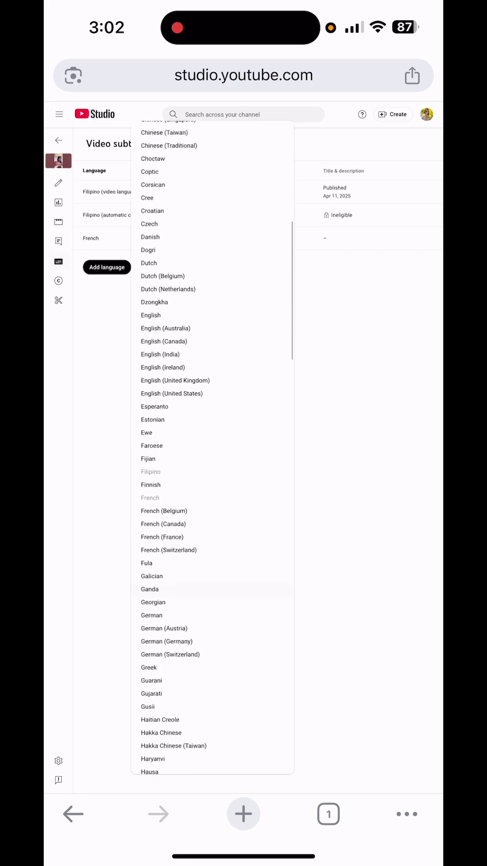
pyautogui.scroll(-2, 213, 447)
pyautogui.scroll(-2, 213, 447)
pyautogui.scroll(-2, 213, 447)
pyautogui.scroll(-1, 213, 447)
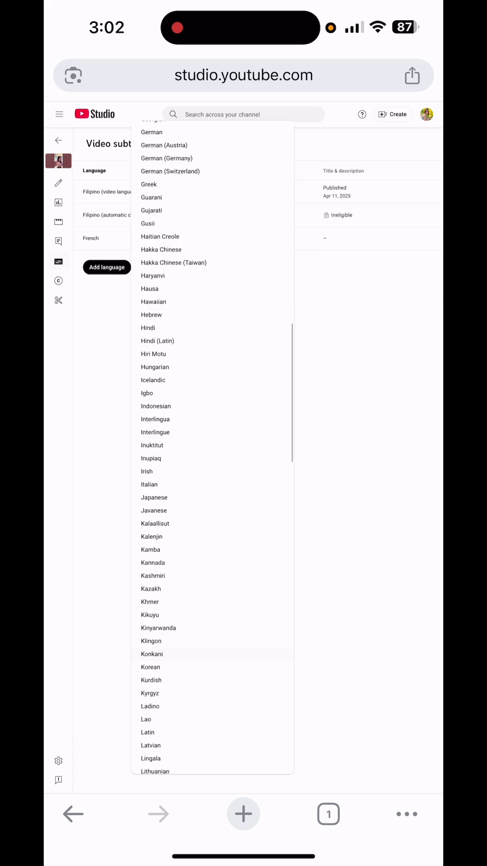
pyautogui.scroll(-3, 213, 446)
pyautogui.scroll(-3, 213, 447)
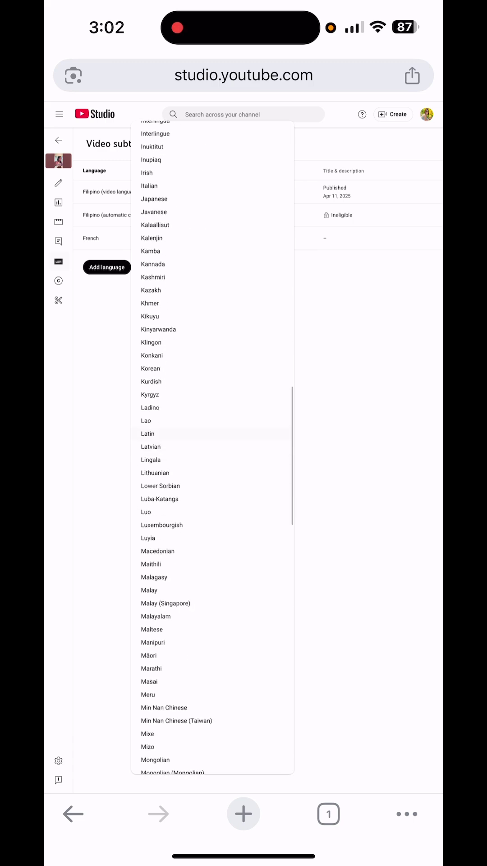
pyautogui.click(150, 368)
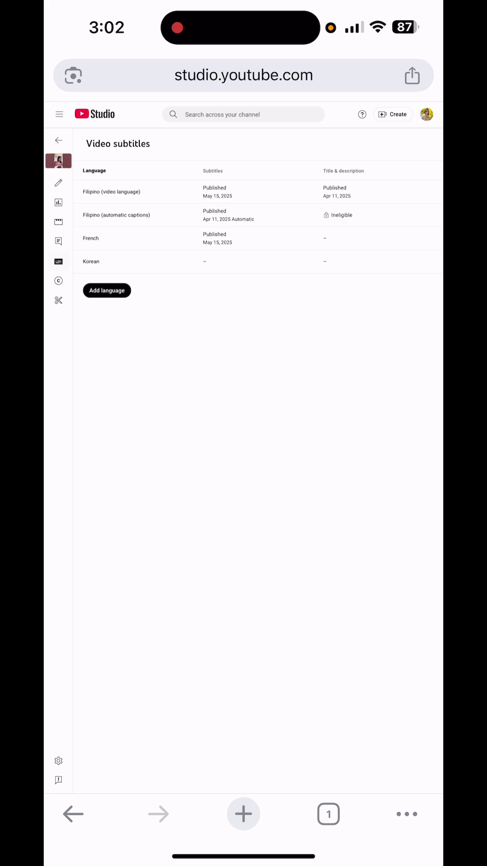
pyautogui.click(212, 261)
pyautogui.click(212, 261)
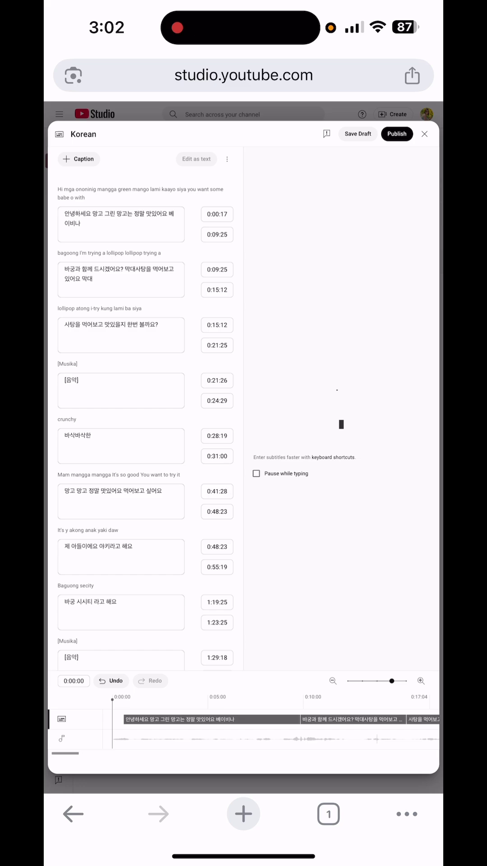
pyautogui.click(397, 133)
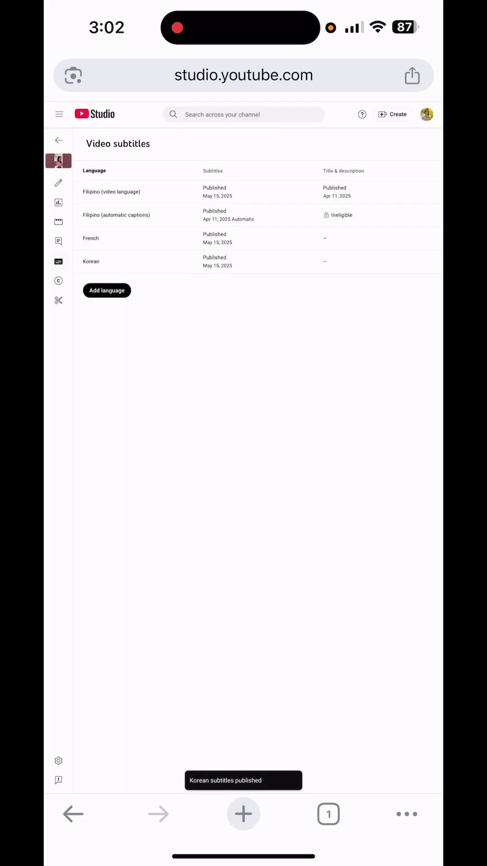
# - Add German as a language and publish its subtitles from the captions editor
pyautogui.click(107, 290)
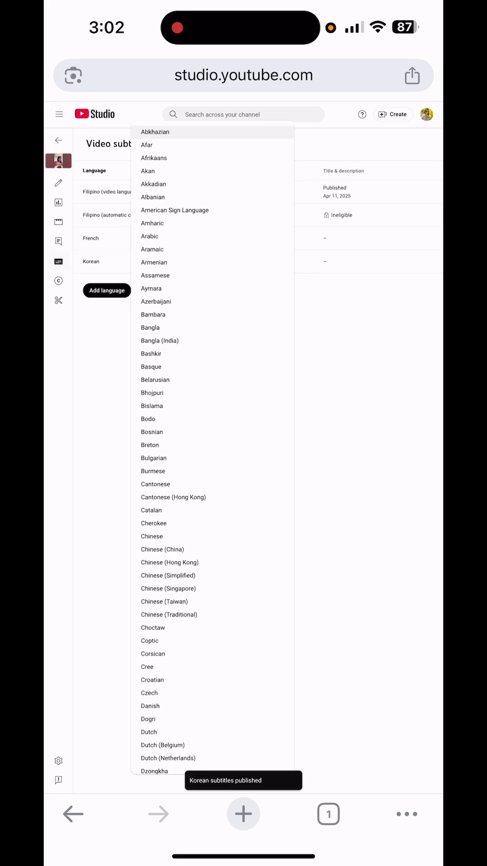
pyautogui.scroll(-2, 212, 446)
pyautogui.scroll(-4, 213, 447)
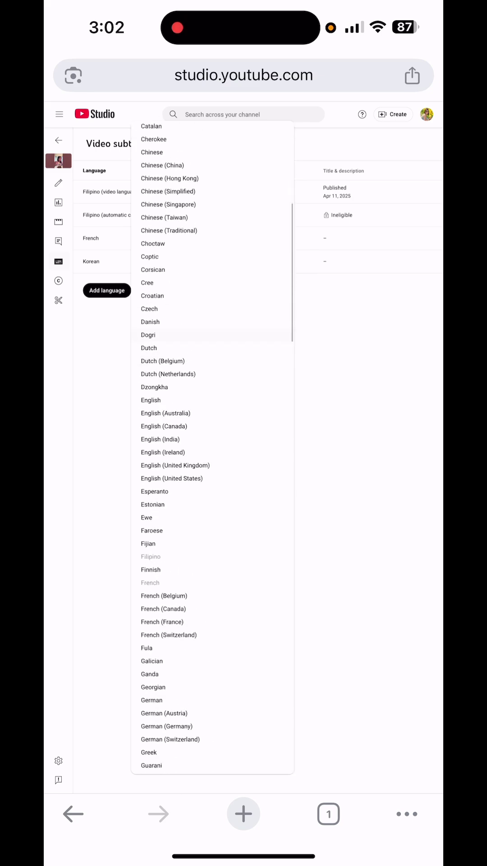
pyautogui.scroll(-2, 212, 446)
pyautogui.scroll(6, 213, 447)
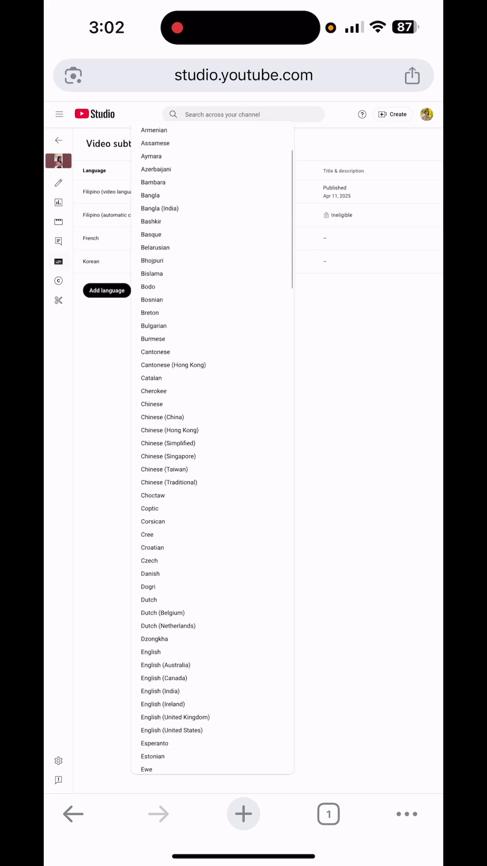
pyautogui.scroll(2, 212, 447)
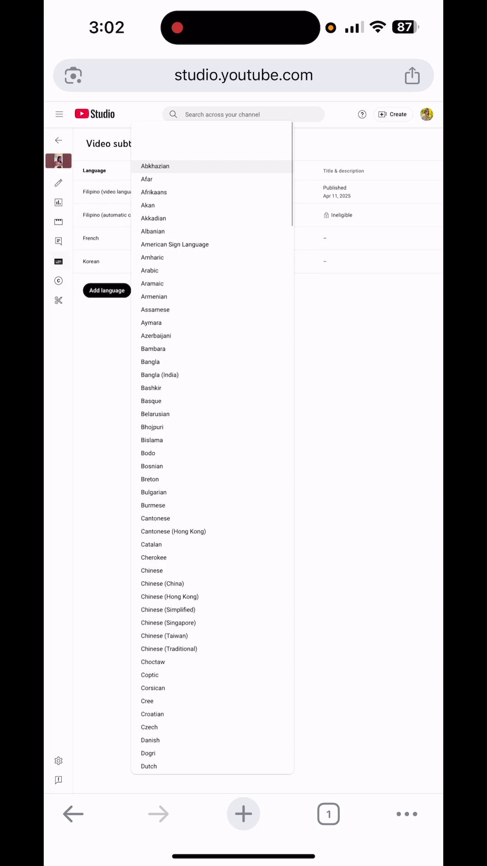
pyautogui.scroll(-3, 213, 447)
pyautogui.scroll(-3, 212, 423)
pyautogui.scroll(-1, 213, 425)
pyautogui.scroll(-2, 213, 424)
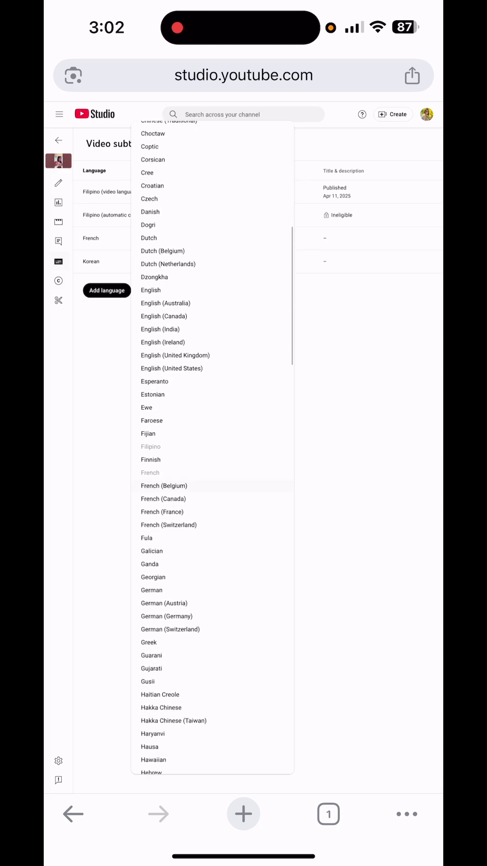
pyautogui.scroll(-1, 212, 424)
pyautogui.scroll(-2, 212, 570)
pyautogui.click(151, 506)
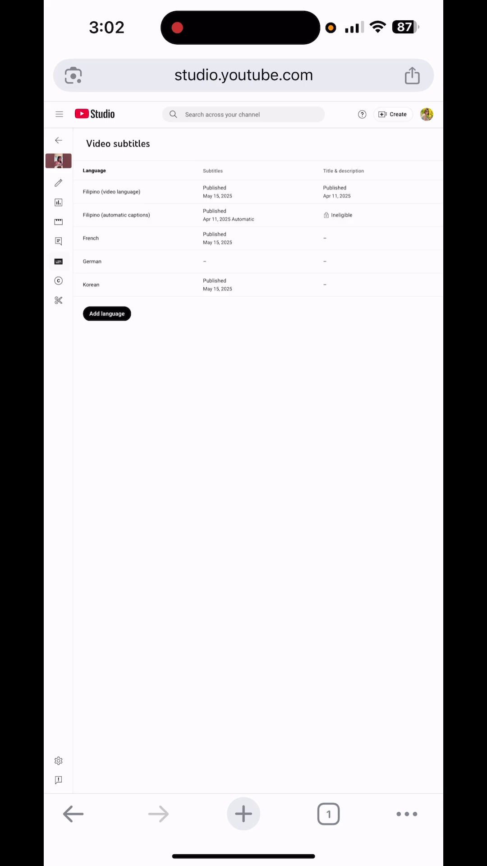
pyautogui.click(213, 261)
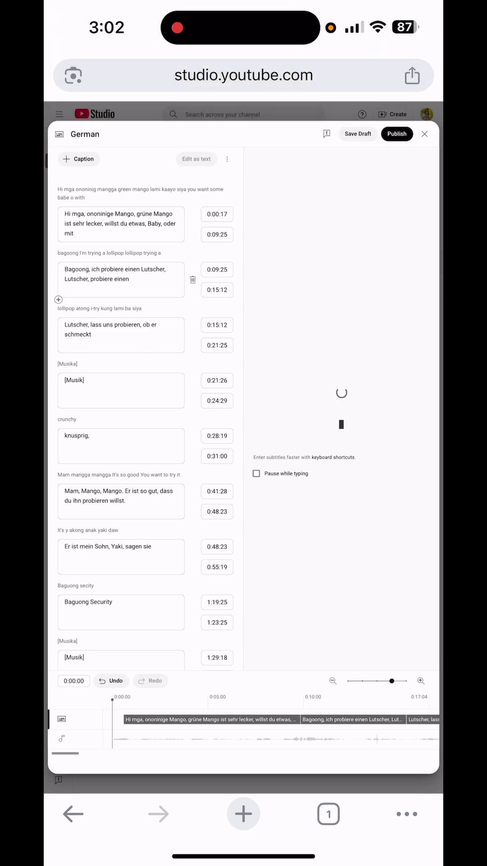
pyautogui.click(397, 134)
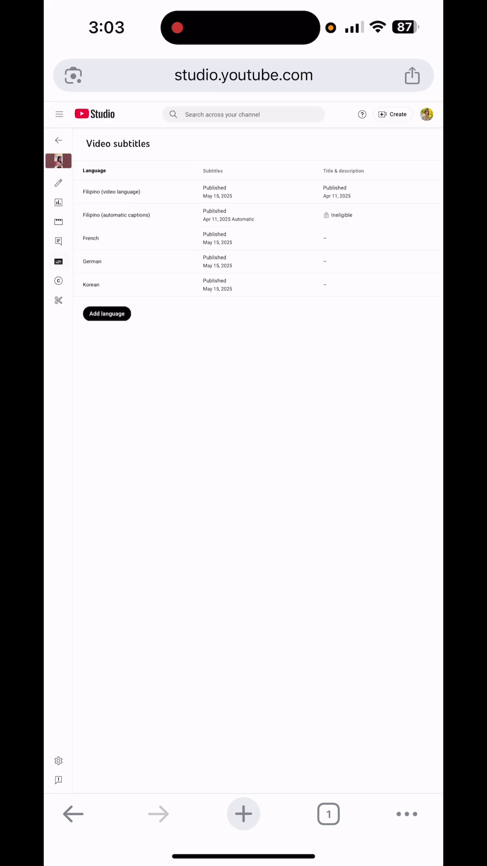
# - Add English (United States) subtitles using Auto-translate and publish them
pyautogui.click(107, 314)
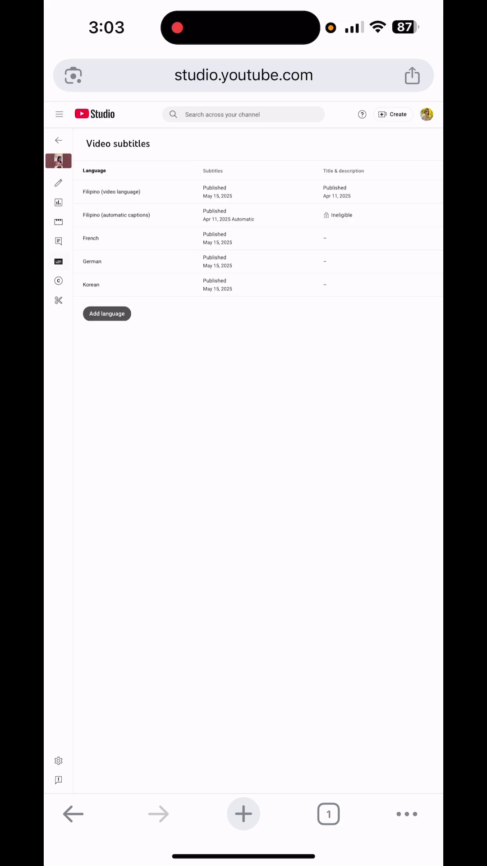
pyautogui.scroll(-2, 213, 446)
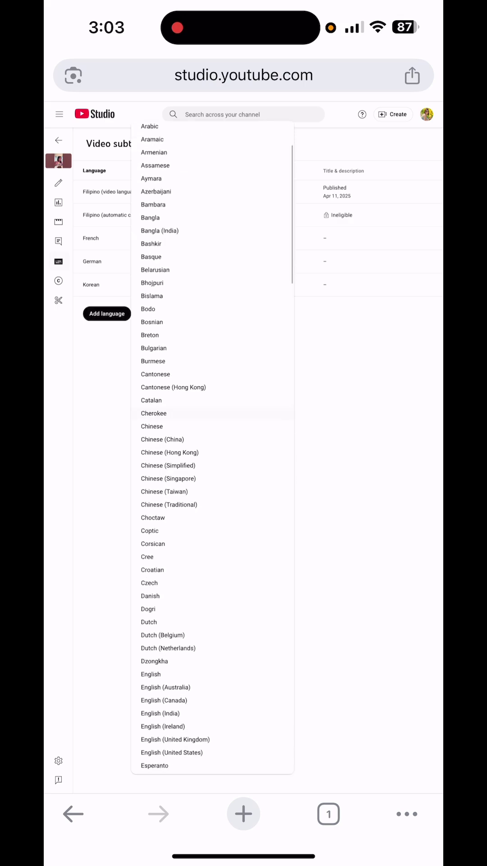
pyautogui.scroll(-2, 213, 446)
pyautogui.scroll(-4, 212, 447)
pyautogui.scroll(-5, 213, 446)
pyautogui.click(171, 330)
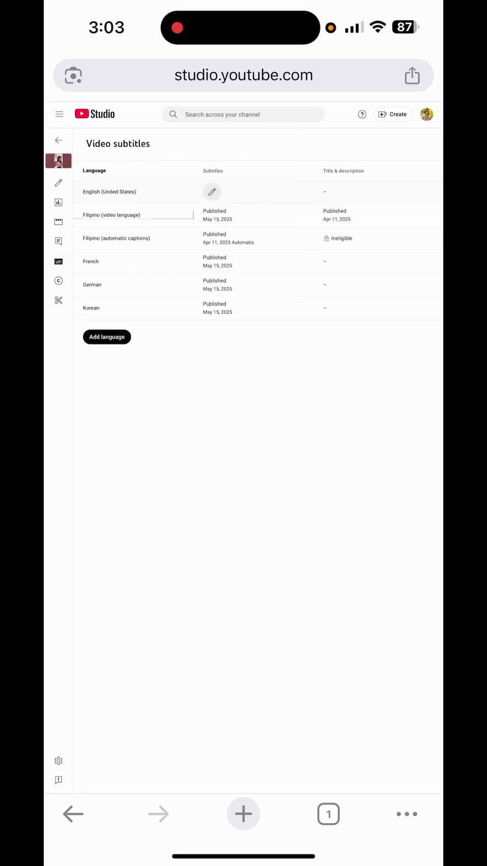
pyautogui.click(212, 192)
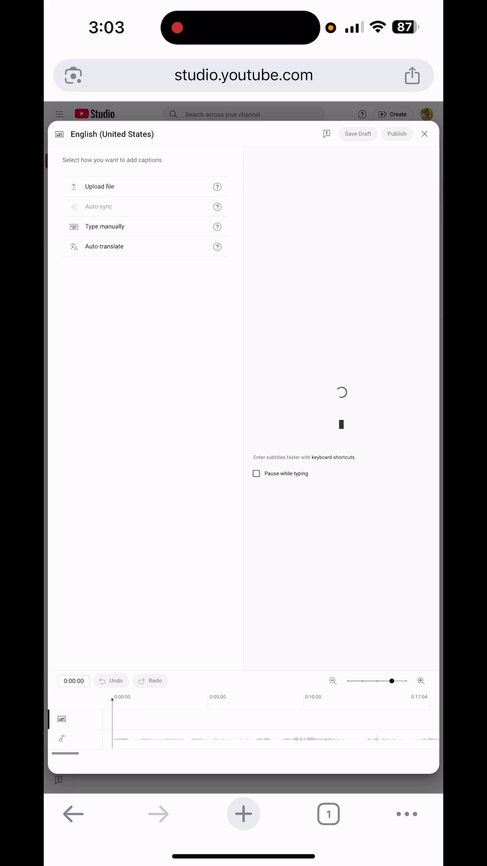
pyautogui.click(104, 246)
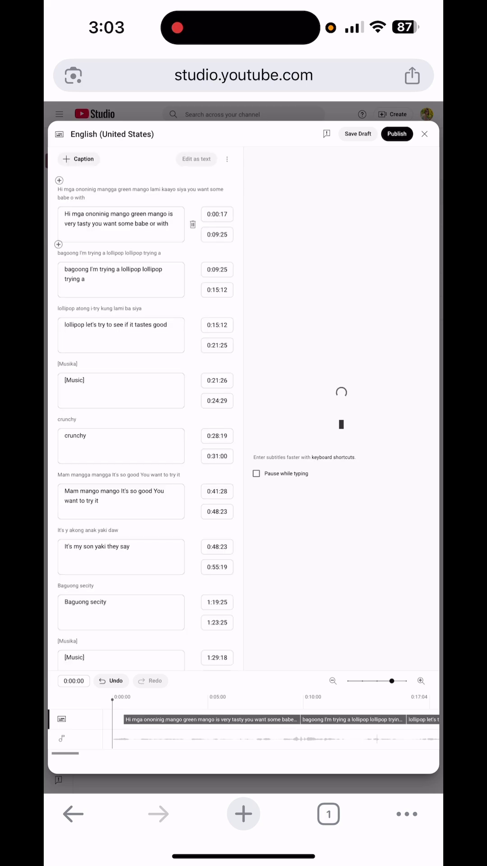
pyautogui.click(396, 134)
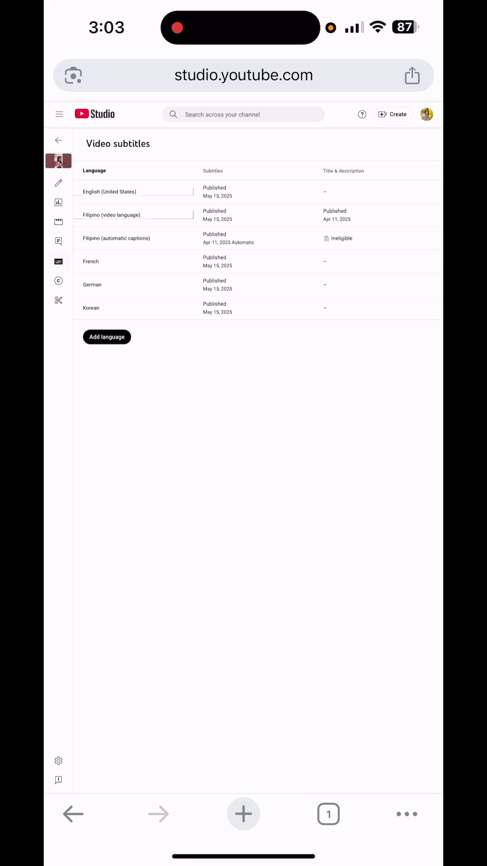
# - Open and close the account menu, then leave the video's subtitles page via the left sidebar
pyautogui.click(426, 113)
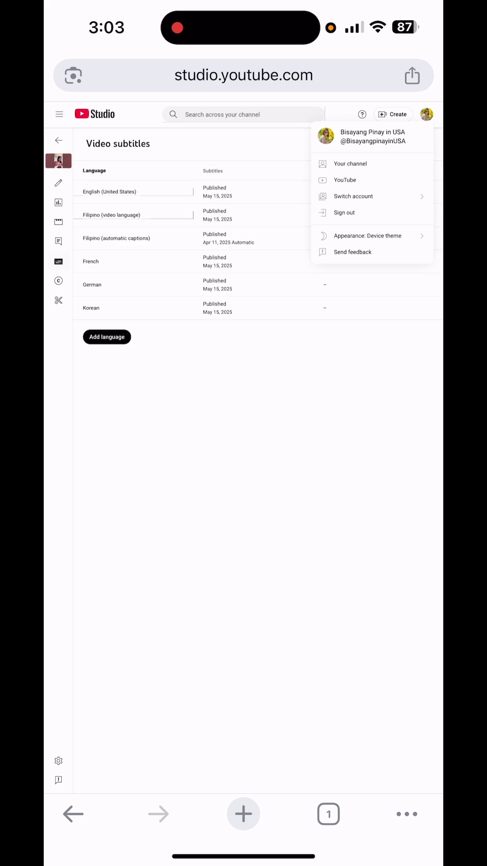
pyautogui.click(426, 113)
pyautogui.click(59, 160)
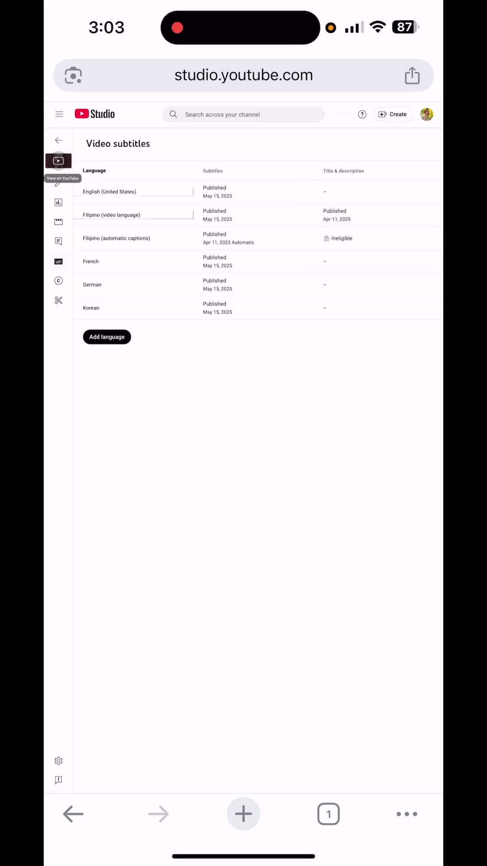